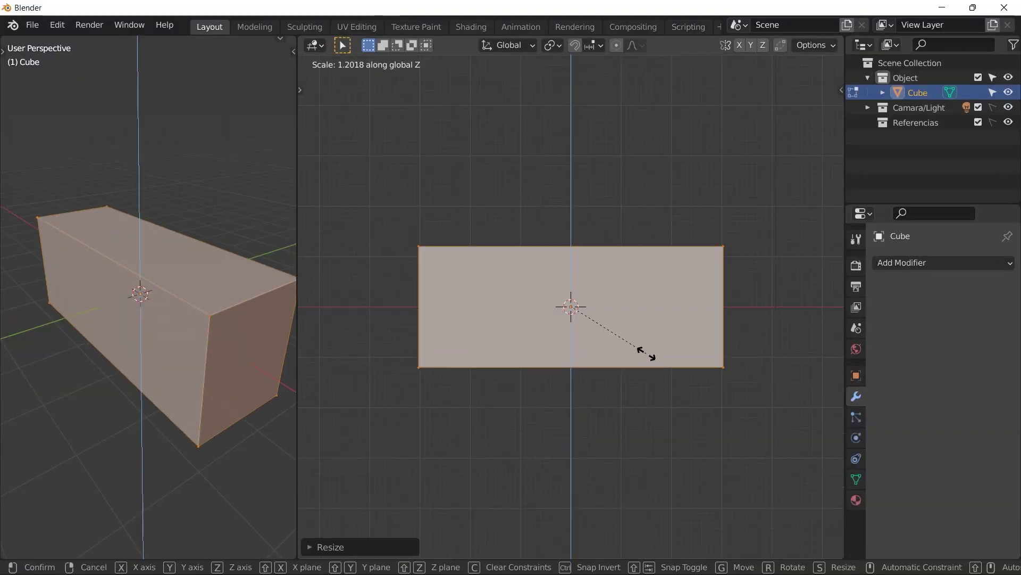
Duplicate the stretched cube beside itself, resize the copy along X, and loop-cut the wall
{"action": "left_click", "coordinate": [678, 399]}
{"action": "key", "text": "shift+d"}
{"action": "key", "text": "x"}
{"action": "left_click", "coordinate": [677, 426]}
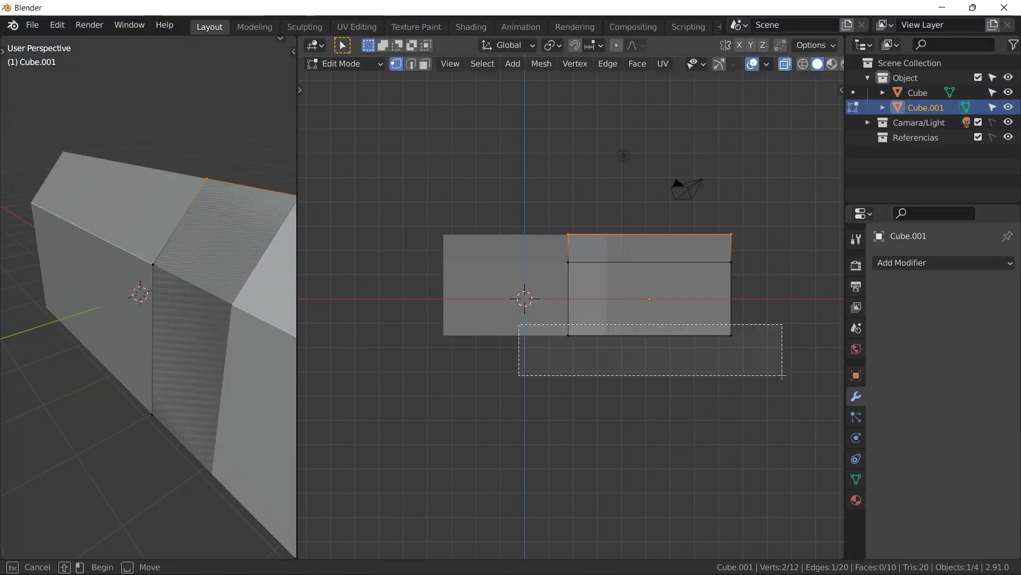
{"action": "key", "text": "s"}
{"action": "key", "text": "x"}
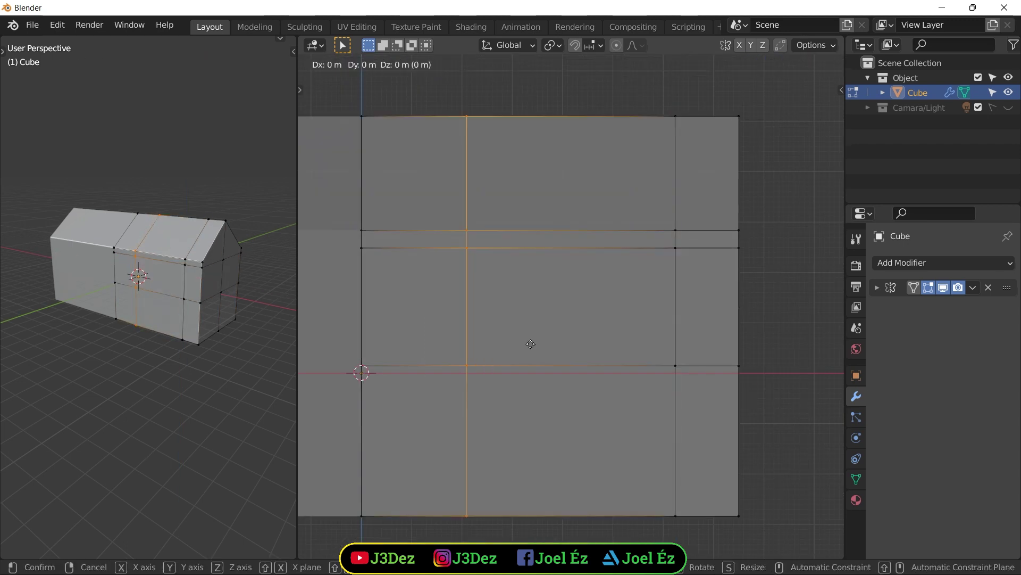
{"action": "key", "text": "ctrl+r"}
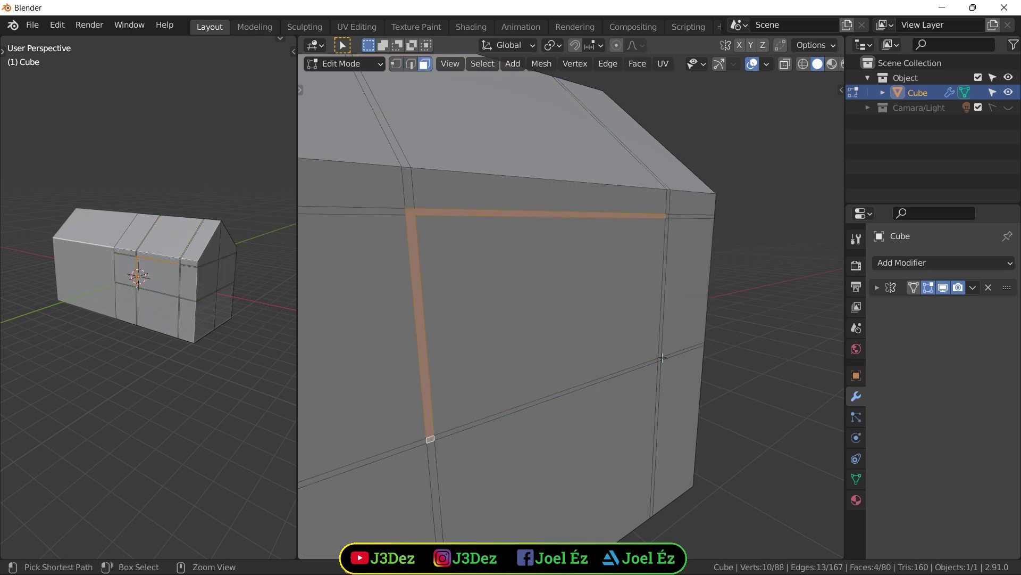
Cancel the pending inset and orbit to a new view of the house
{"action": "key", "text": "Escape"}
{"action": "middle_click_drag", "start_coordinate": [601, 441], "coordinate": [633, 464]}
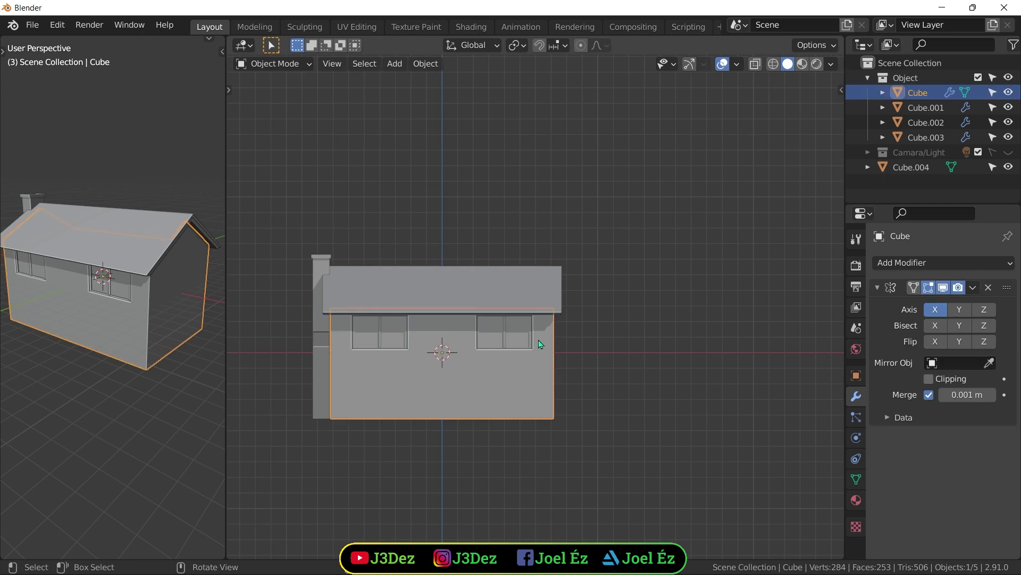
Select the side wing and move its horizontal edge loop in Edit Mode
{"action": "left_click", "coordinate": [694, 368]}
{"action": "key", "text": "Tab"}
{"action": "key", "text": "g"}
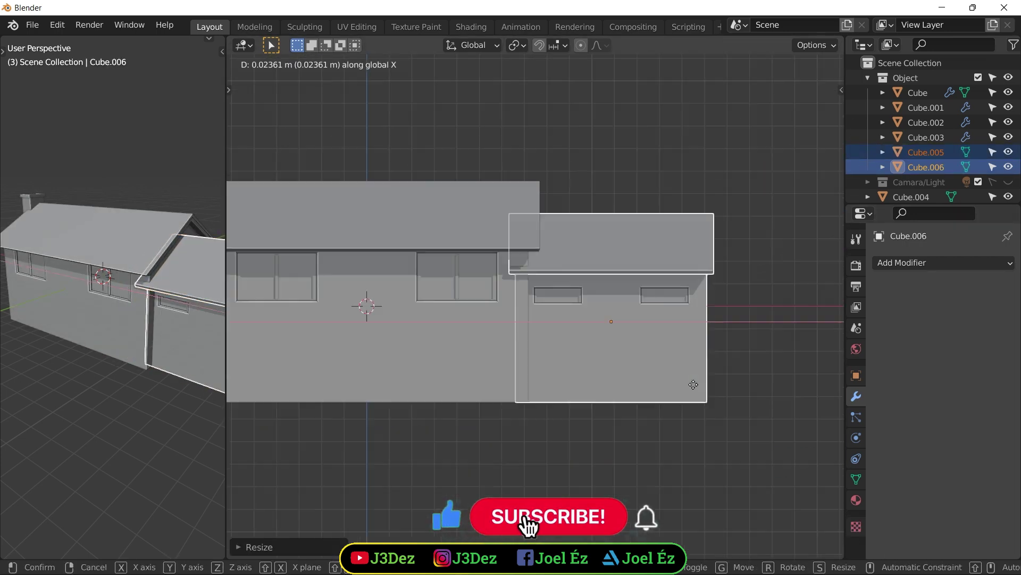
{"action": "middle_click_drag", "start_coordinate": [652, 226], "coordinate": [675, 160]}
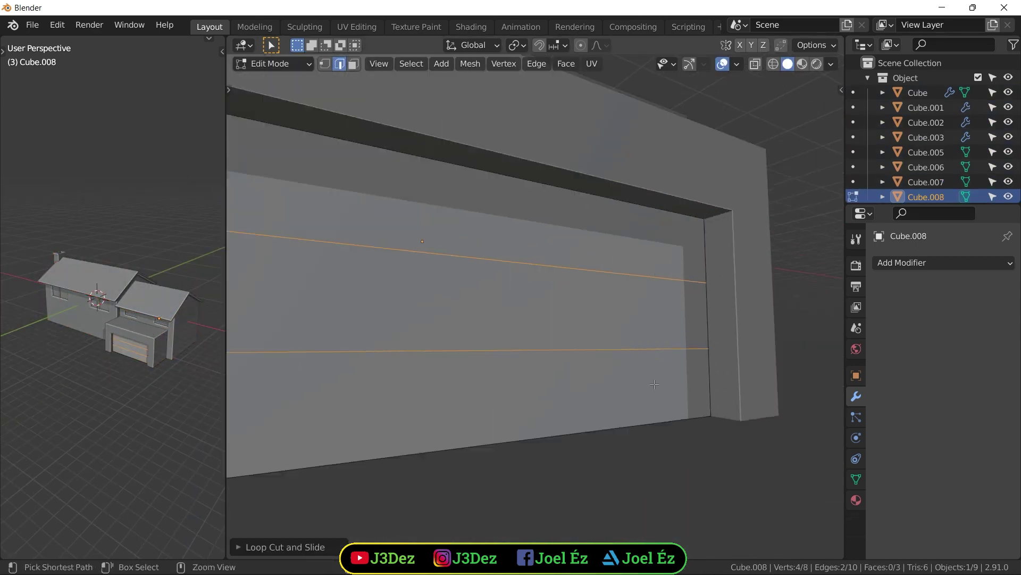
Deselect all mesh elements with Alt+A
{"action": "key", "text": "alt+a"}
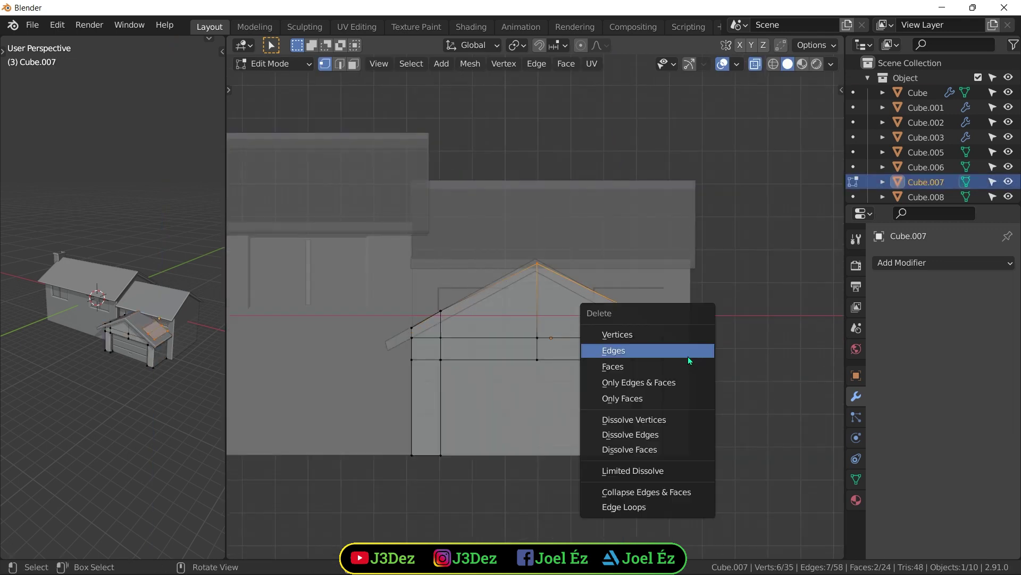
Delete the unneeded vertices from the mesh
{"action": "left_click", "coordinate": [688, 350]}
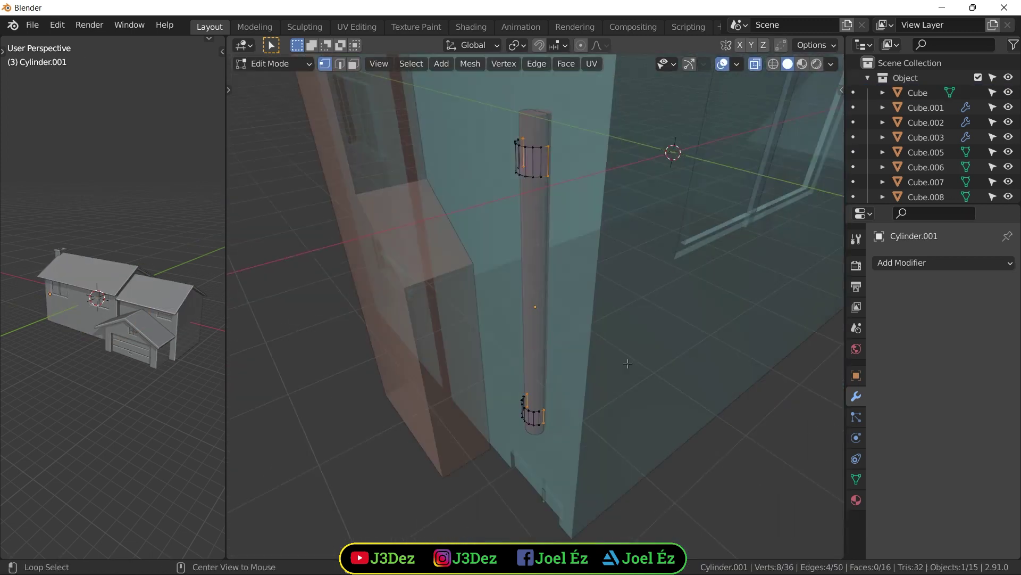
With X-ray off, extrude the selected bracket rings along X toward the wall
{"action": "key", "text": "alt+z"}
{"action": "key", "text": "e"}
{"action": "key", "text": "x"}
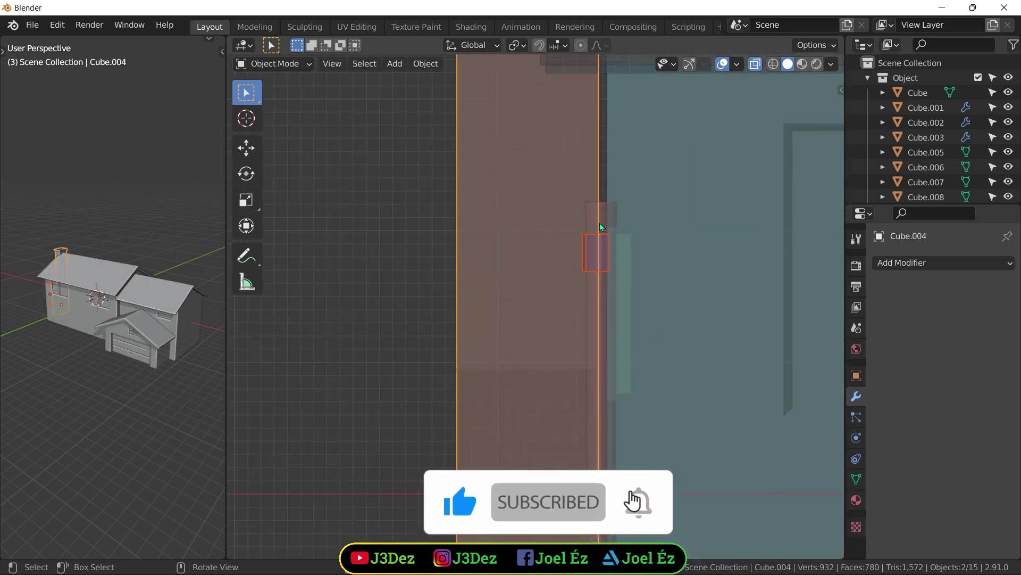
{"action": "key", "text": "KP_1"}
Move the pipe faces and thicken the grown ring selection with Shrink/Fatten
{"action": "key", "text": "g"}
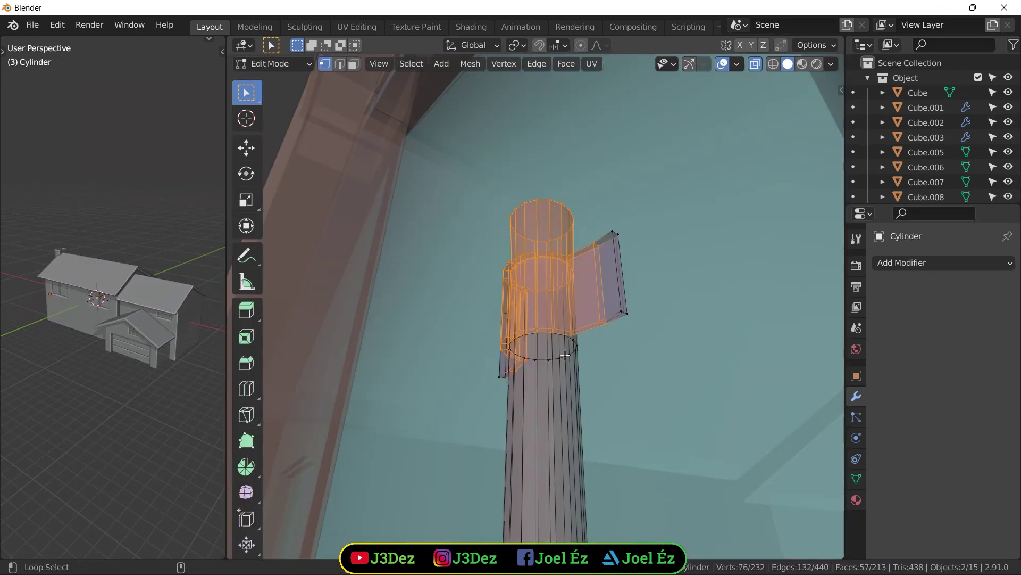
{"action": "left_click", "coordinate": [562, 351]}
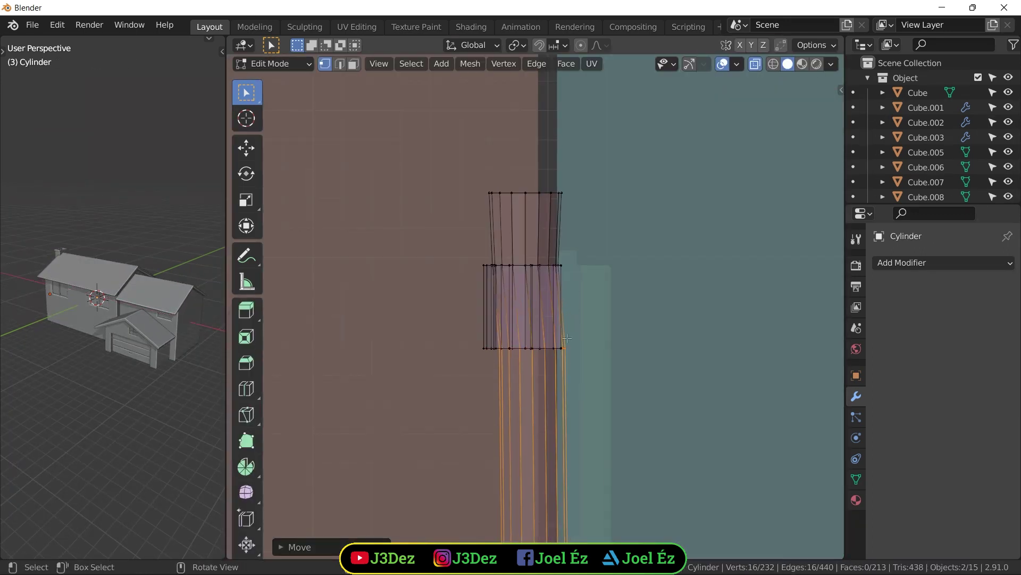
{"action": "scroll", "coordinate": [567, 337], "scroll_direction": "down", "scroll_amount": 5}
{"action": "key", "text": "ctrl+KP_Add"}
{"action": "key", "text": "alt+s"}
{"action": "middle_click_drag", "start_coordinate": [554, 269], "coordinate": [540, 353]}
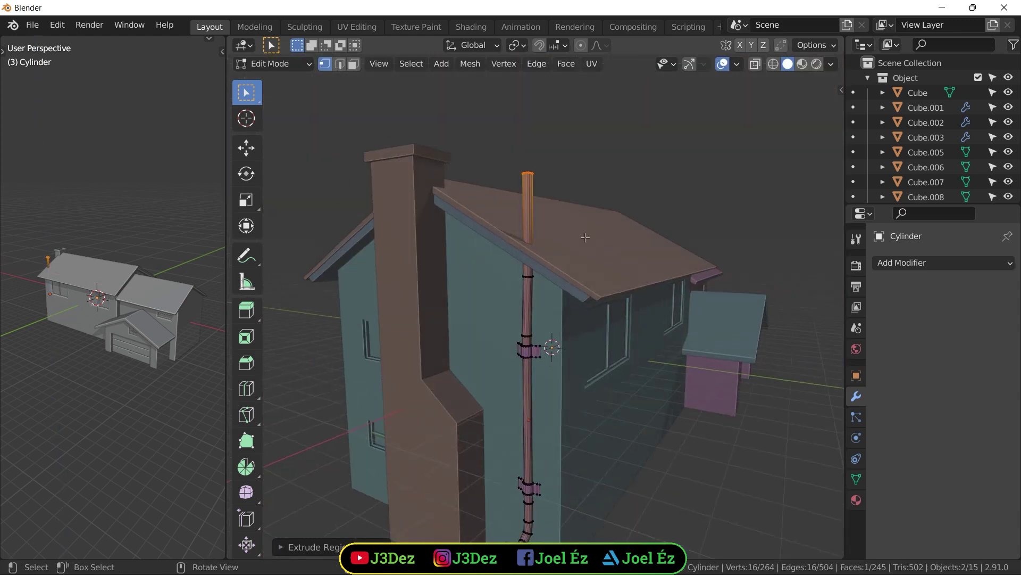
Extrude the rooftop cylinder's top upward twice and isolate its top face
{"action": "key", "text": "e"}
{"action": "left_click", "coordinate": [561, 241]}
{"action": "key", "text": "KP_1"}
{"action": "key", "text": "e"}
{"action": "middle_click_drag", "start_coordinate": [561, 241], "coordinate": [726, 212]}
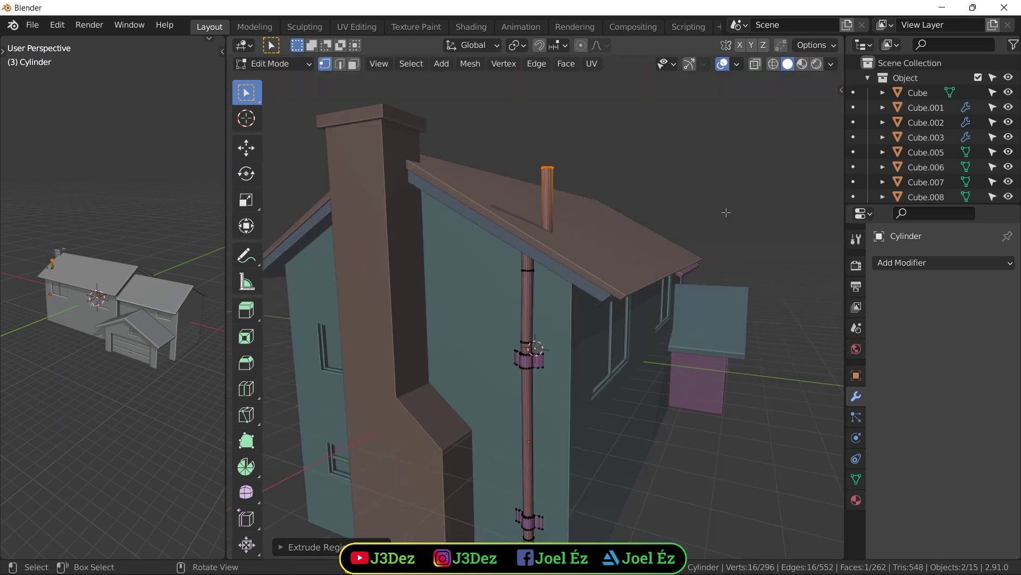
{"action": "key", "text": "ctrl+KP_Subtract"}
{"action": "key", "text": "KP_Decimal"}
{"action": "left_click", "coordinate": [618, 250]}
Extrude a narrower, thickened column from the top, then extrude and tilt another section
{"action": "key", "text": "e"}
{"action": "left_click", "coordinate": [622, 202]}
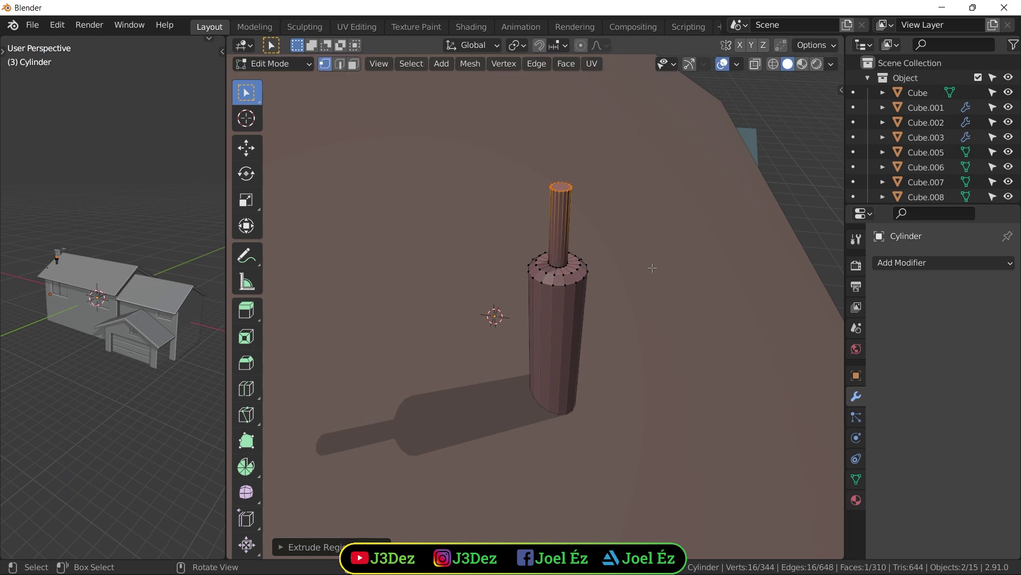
{"action": "key", "text": "KP_1"}
{"action": "key", "text": "ctrl+KP_Add"}
{"action": "key", "text": "alt+s"}
{"action": "left_click", "coordinate": [652, 298]}
{"action": "key", "text": "e"}
{"action": "left_click", "coordinate": [646, 326]}
{"action": "key", "text": "r"}
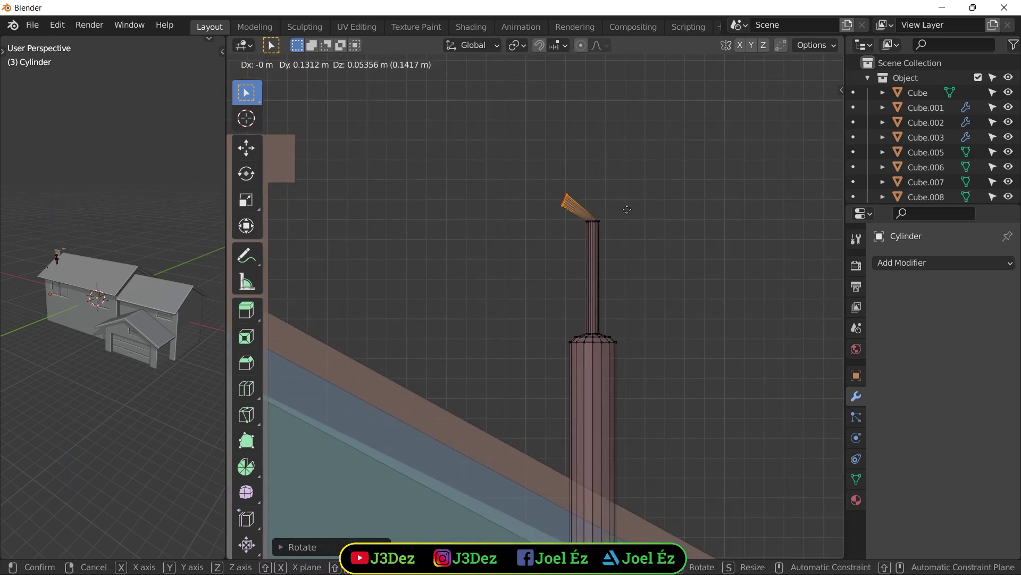
Loop-cut and bevel the pipe's bend, then shift the pipe along X
{"action": "key", "text": "Tab"}
{"action": "key", "text": "ctrl+r"}
{"action": "left_click", "coordinate": [471, 274]}
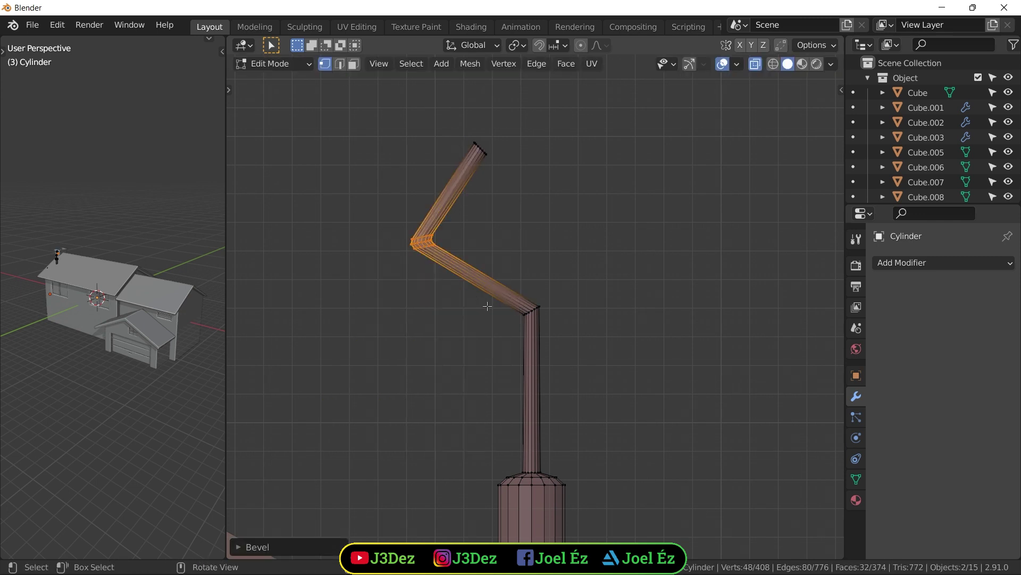
{"action": "left_click", "coordinate": [487, 306]}
{"action": "key", "text": "Tab"}
{"action": "key", "text": "Tab"}
{"action": "key", "text": "KP_1"}
{"action": "key", "text": "g"}
{"action": "key", "text": "x"}
{"action": "left_click", "coordinate": [503, 244]}
Rotate the top pipe section 90° around Y, then scale and reposition it
{"action": "key", "text": "ctrl+KP_Add"}
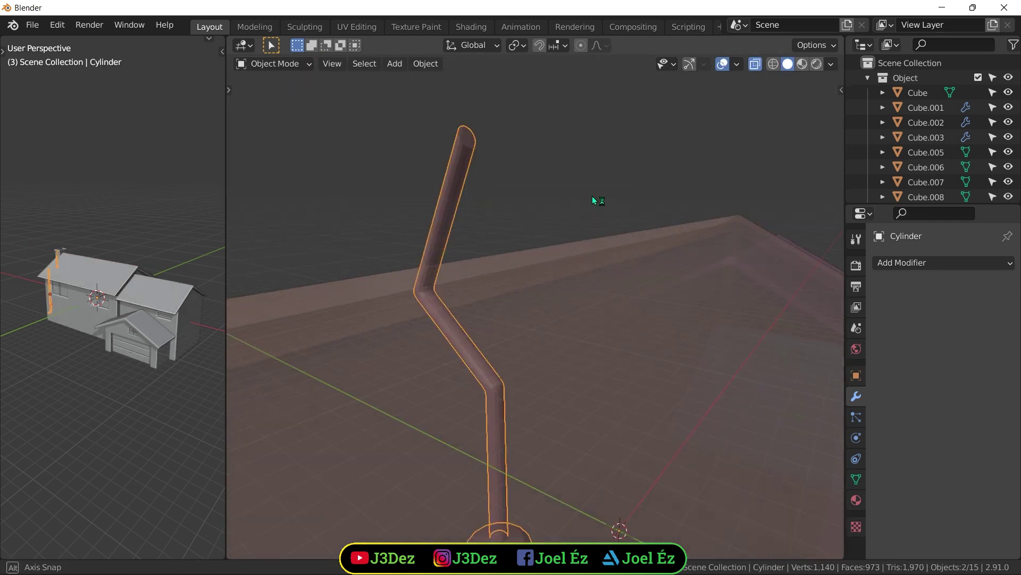
{"action": "key", "text": "r"}
{"action": "key", "text": "y"}
{"action": "key", "text": "9"}
{"action": "key", "text": "0"}
{"action": "key", "text": "Return"}
{"action": "key", "text": "s"}
{"action": "left_click", "coordinate": [536, 456]}
{"action": "key", "text": "g"}
{"action": "left_click", "coordinate": [529, 373]}
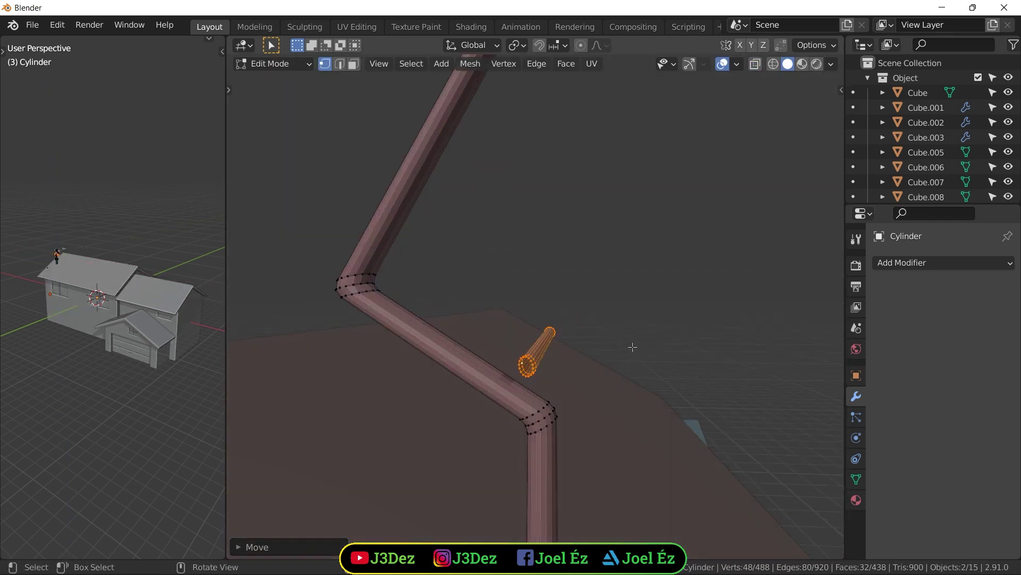
Select the connected piece and move it inside the pipe from the side view
{"action": "mouse_move", "coordinate": [529, 373]}
{"action": "middle_mouse_down"}
{"action": "mouse_move", "coordinate": [712, 234]}
{"action": "mouse_move", "coordinate": [585, 319]}
{"action": "mouse_move", "coordinate": [504, 270]}
{"action": "mouse_move", "coordinate": [528, 273]}
{"action": "middle_mouse_up"}
{"action": "key", "text": "ctrl+l"}
{"action": "key", "text": "KP_3"}
{"action": "key", "text": "g"}
{"action": "left_click", "coordinate": [556, 326]}
{"action": "key", "text": "Tab"}
Add a new cube and start scaling it
{"action": "key", "text": "shift+a"}
{"action": "left_click", "coordinate": [566, 281]}
{"action": "key", "text": "s"}
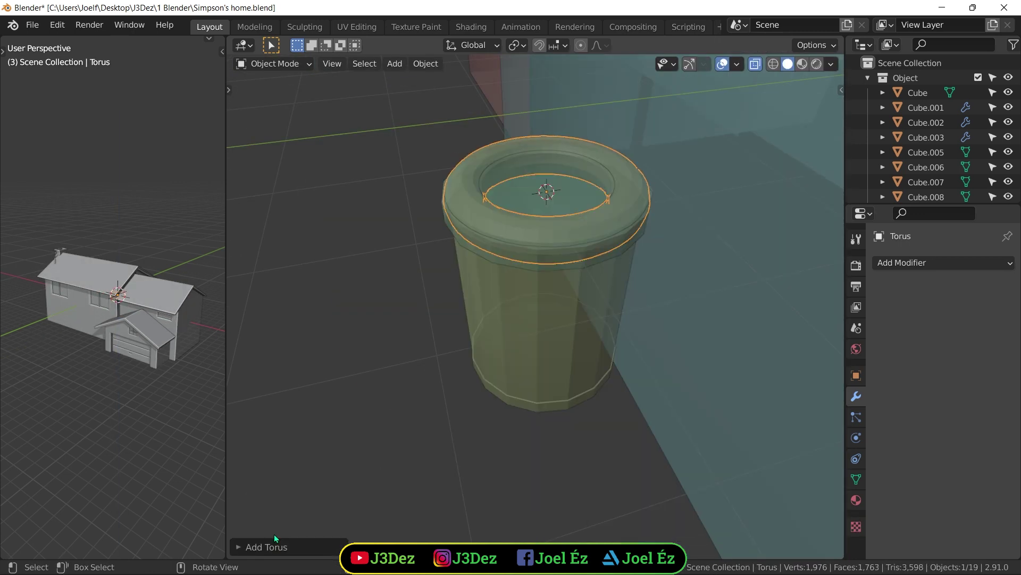
Set the torus rim's Major Segments to 8
{"action": "left_click", "coordinate": [274, 542]}
{"action": "double_click", "coordinate": [390, 345]}
{"action": "type", "text": "8"}
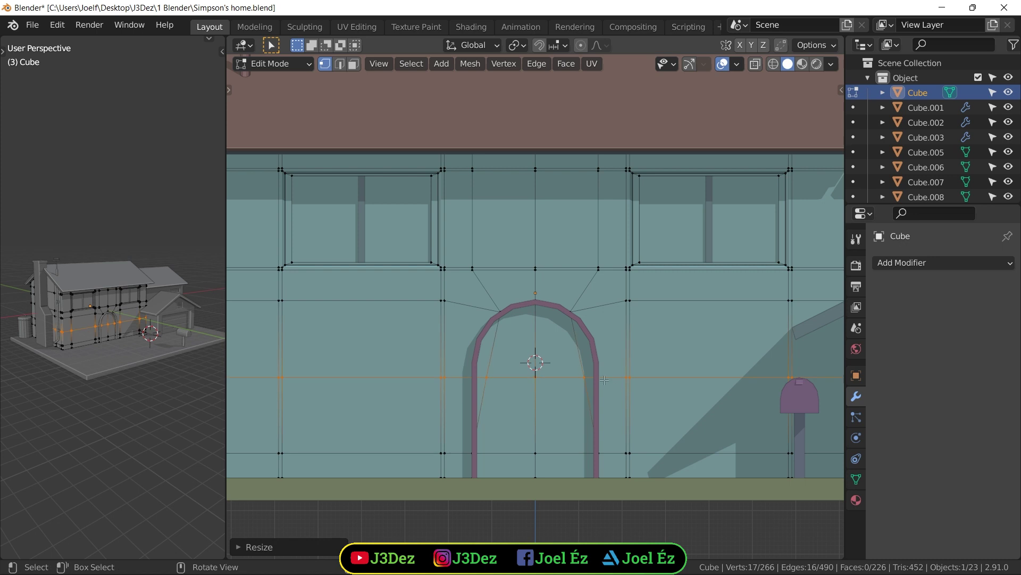
Loop-cut the wall near the arch and separate the arch into its own object
{"action": "key", "text": "ctrl+r"}
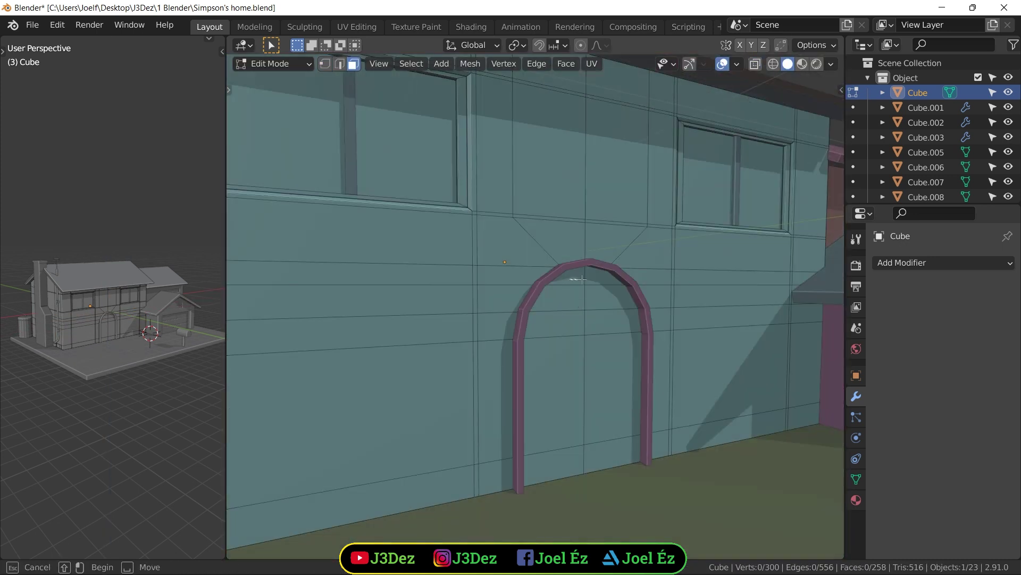
{"action": "key", "text": "p"}
{"action": "left_click", "coordinate": [662, 408]}
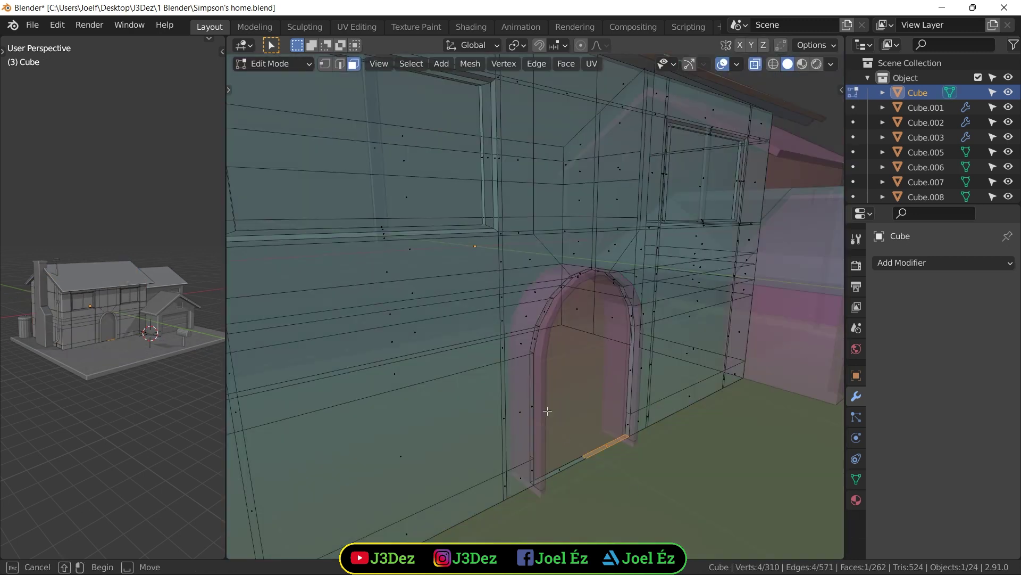
{"action": "key", "text": "Tab"}
{"action": "left_click", "coordinate": [675, 357]}
Shrink the new door panel face, raise the arch edges, and frame the object
{"action": "key", "text": "Tab"}
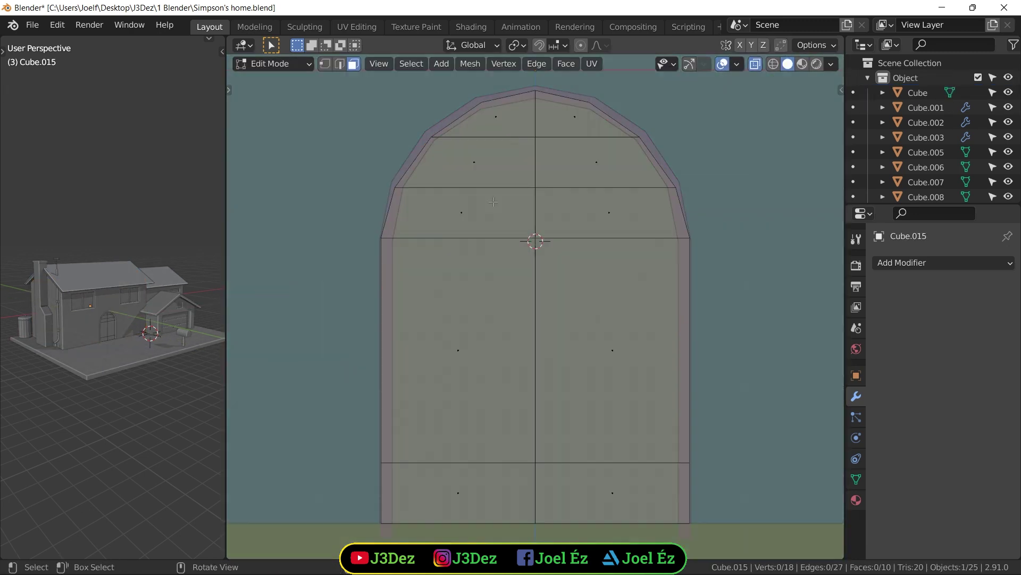
{"action": "key", "text": "s"}
{"action": "left_click", "coordinate": [459, 348]}
{"action": "scroll", "coordinate": [439, 239], "scroll_direction": "down", "scroll_amount": 5}
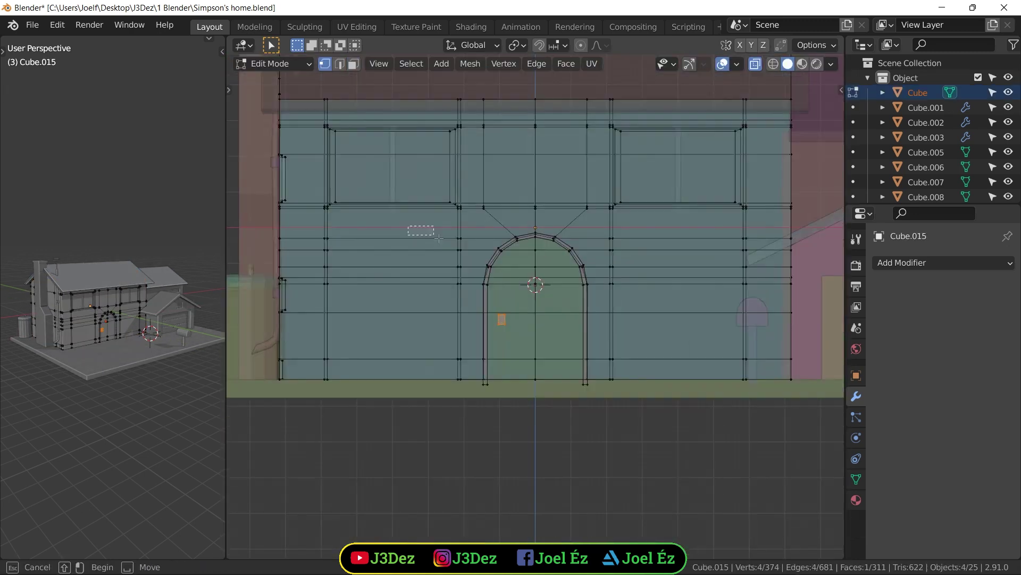
{"action": "left_click", "coordinate": [421, 213]}
{"action": "key", "text": "Tab"}
{"action": "key", "text": "KP_Decimal"}
{"action": "key", "text": "Tab"}
{"action": "key", "text": "Tab"}
{"action": "key", "text": "shift+a"}
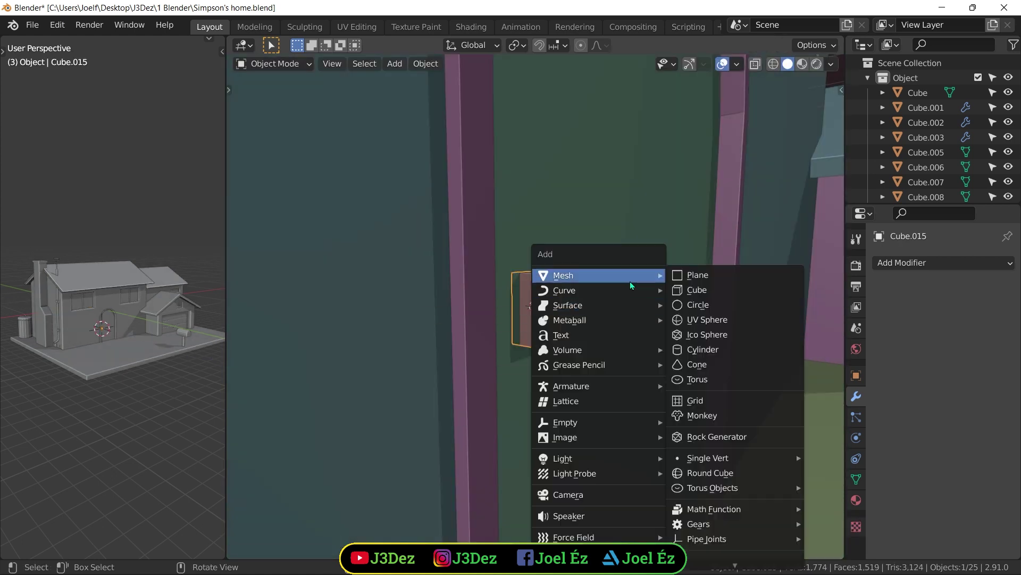
Add a UV sphere for the door knob and extrude its selected faces outward
{"action": "left_click", "coordinate": [702, 320]}
{"action": "scroll", "coordinate": [565, 423], "scroll_direction": "down", "scroll_amount": 5}
{"action": "key", "text": "Tab"}
{"action": "key", "text": "e"}
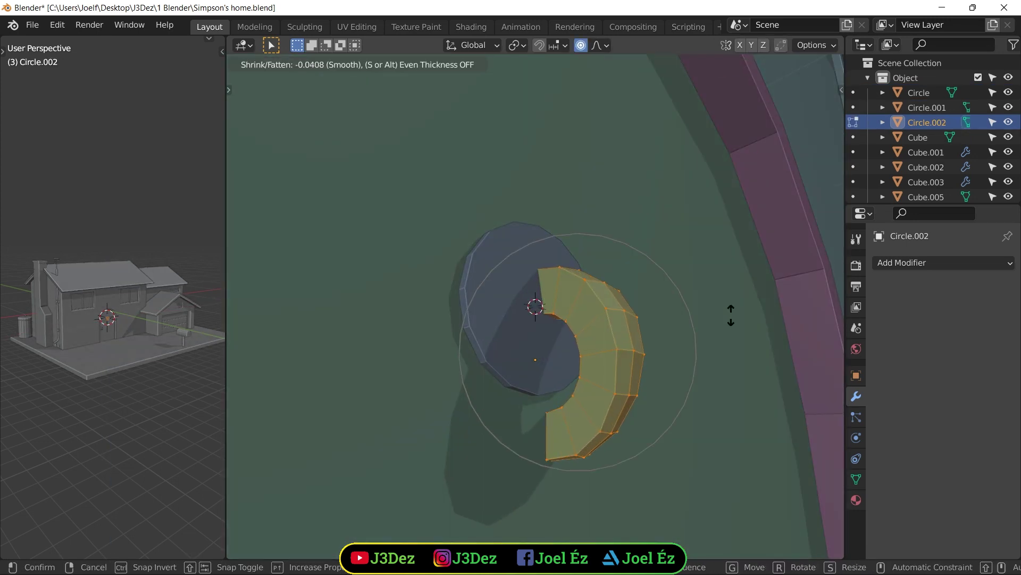
{"action": "key", "text": "Escape"}
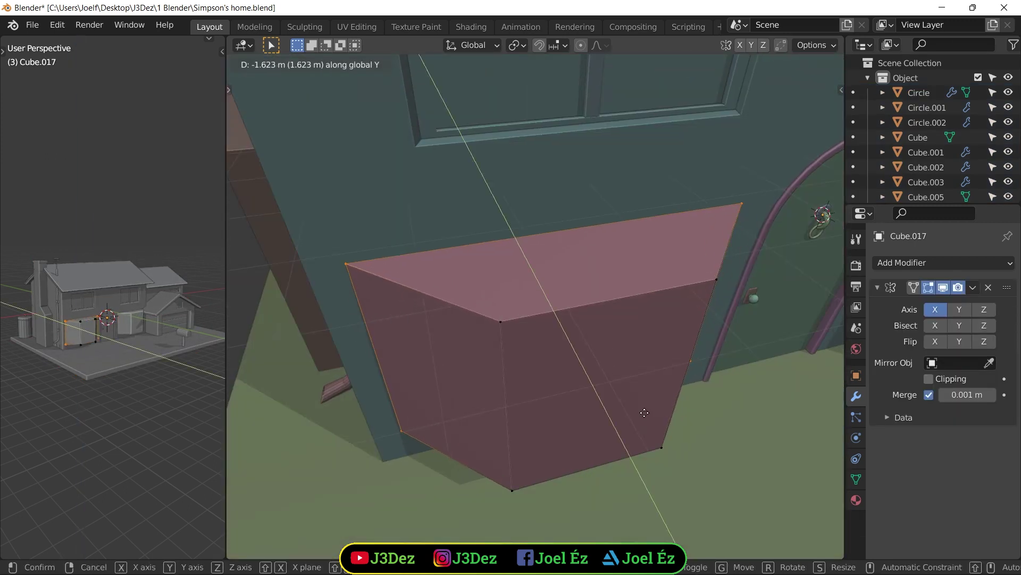
Delete the selected faces of the bay window box and orbit around to inspect its side
{"action": "key", "text": "x"}
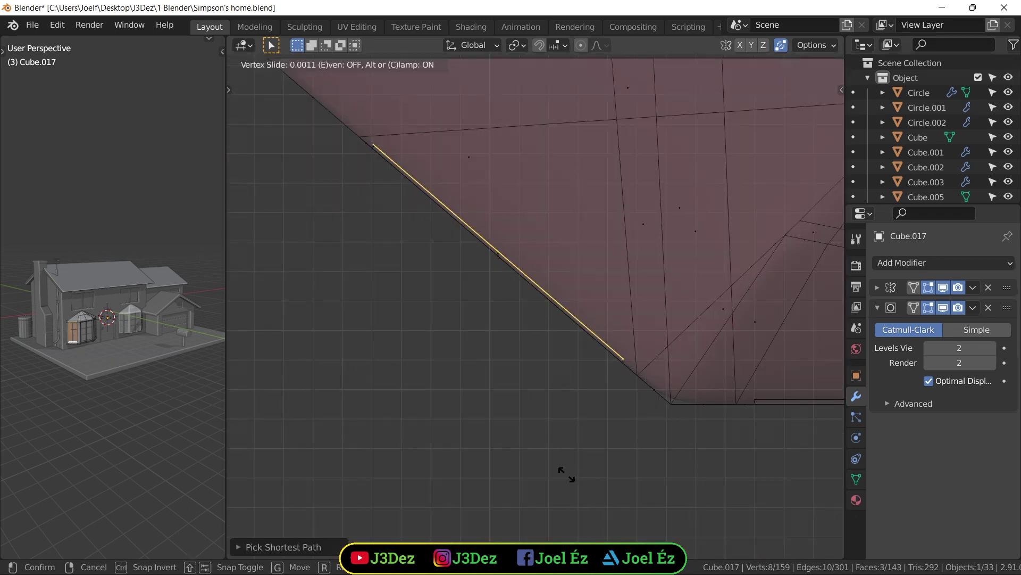
{"action": "middle_click_drag", "start_coordinate": [629, 382], "coordinate": [534, 202]}
{"action": "middle_click_drag", "start_coordinate": [558, 420], "coordinate": [590, 418]}
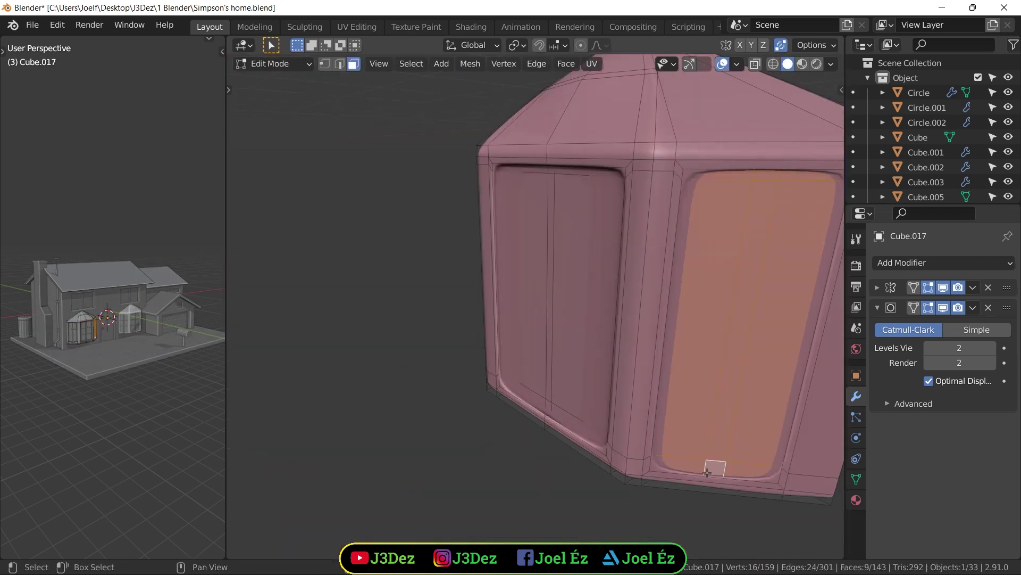
{"action": "scroll", "coordinate": [596, 417], "scroll_direction": "up", "scroll_amount": 5}
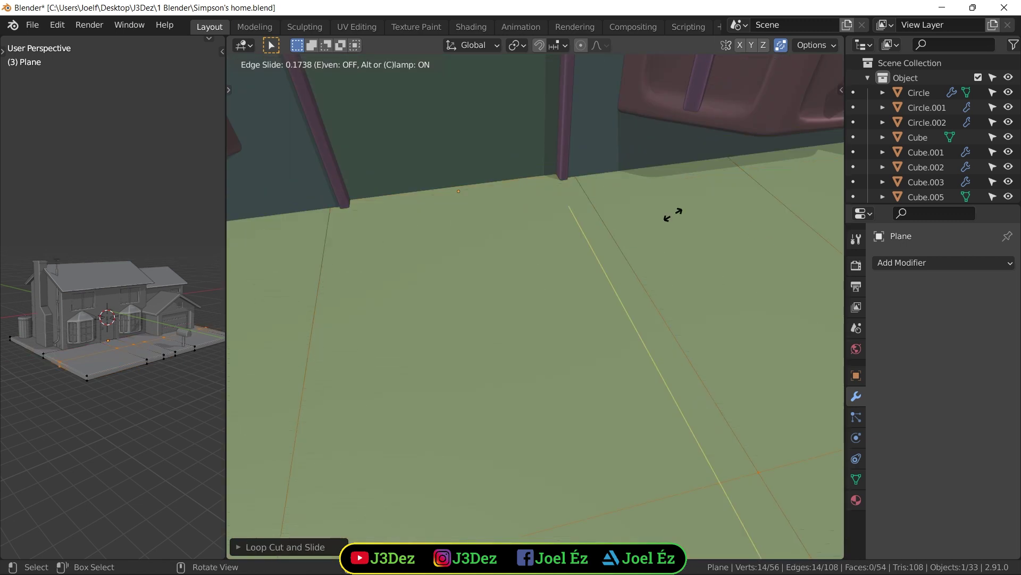
Place the loop cut across the ground plane and bevel its selected edges
{"action": "left_click", "coordinate": [603, 175]}
{"action": "key", "text": "ctrl+e"}
{"action": "left_click", "coordinate": [532, 215]}
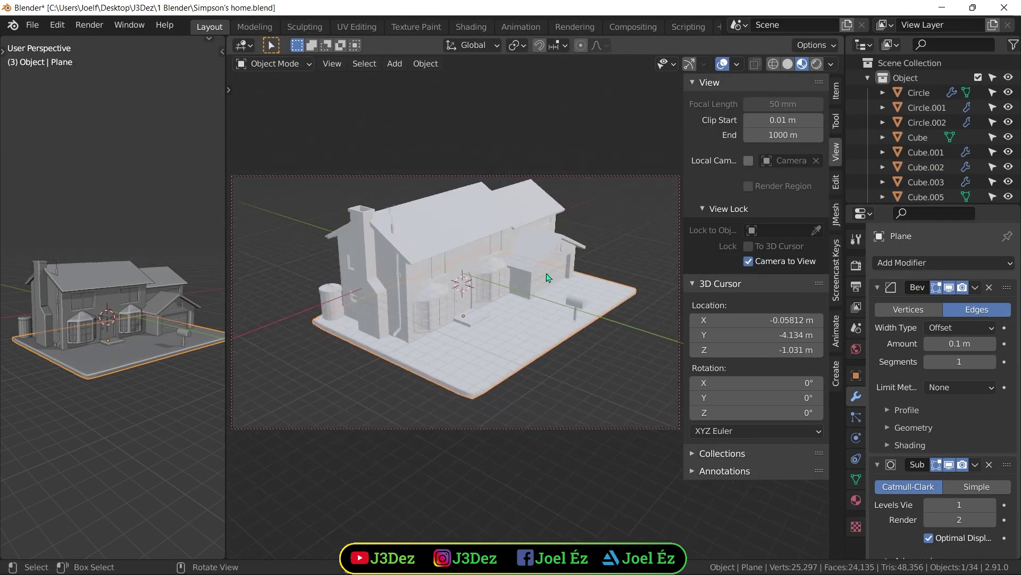
Set the camera Output Resolution X to 1080 px for a square frame
{"action": "type", "text": "080"}
{"action": "key", "text": "Return"}
{"action": "key", "text": "n"}
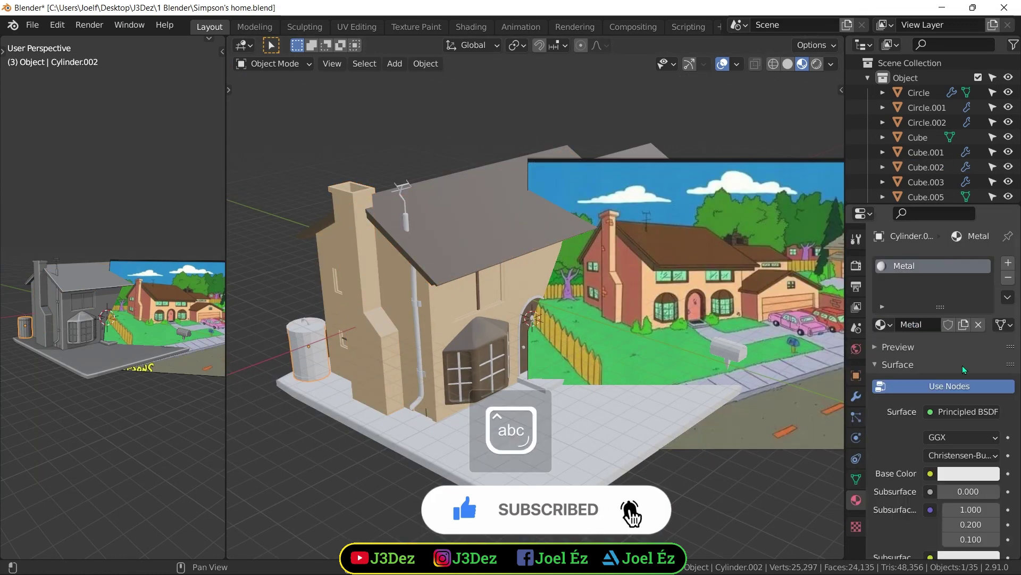
Scroll through the Material Properties to review the house's wall, roof, window, door and lawn colours
{"action": "scroll", "coordinate": [926, 302], "scroll_direction": "down", "scroll_amount": 5}
{"action": "scroll", "coordinate": [964, 330], "scroll_direction": "up", "scroll_amount": 5}
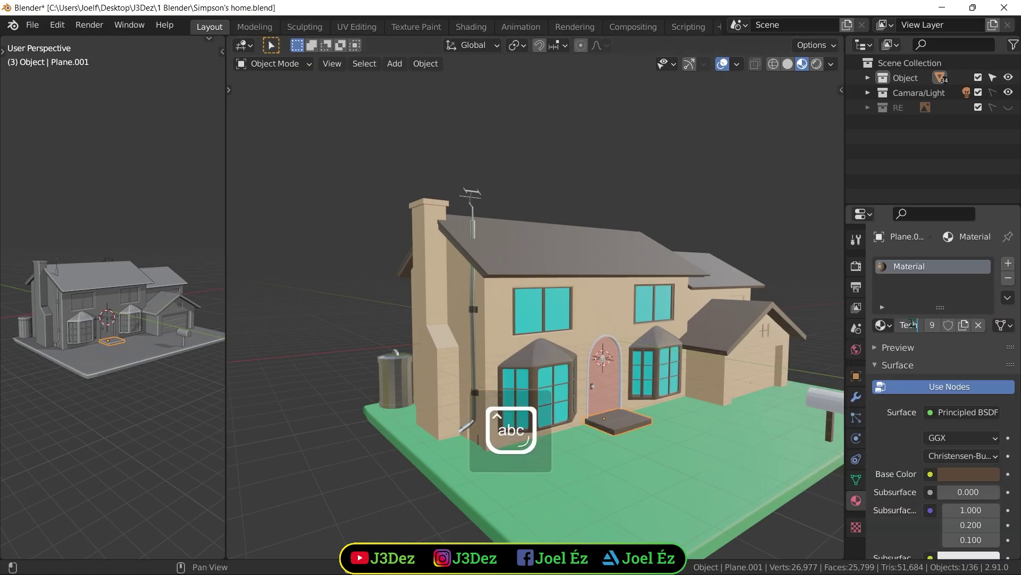
Apply the existing Piso material to the door step
{"action": "left_click", "coordinate": [883, 324]}
{"action": "left_click", "coordinate": [745, 440]}
{"action": "scroll", "coordinate": [625, 324], "scroll_direction": "up", "scroll_amount": 5}
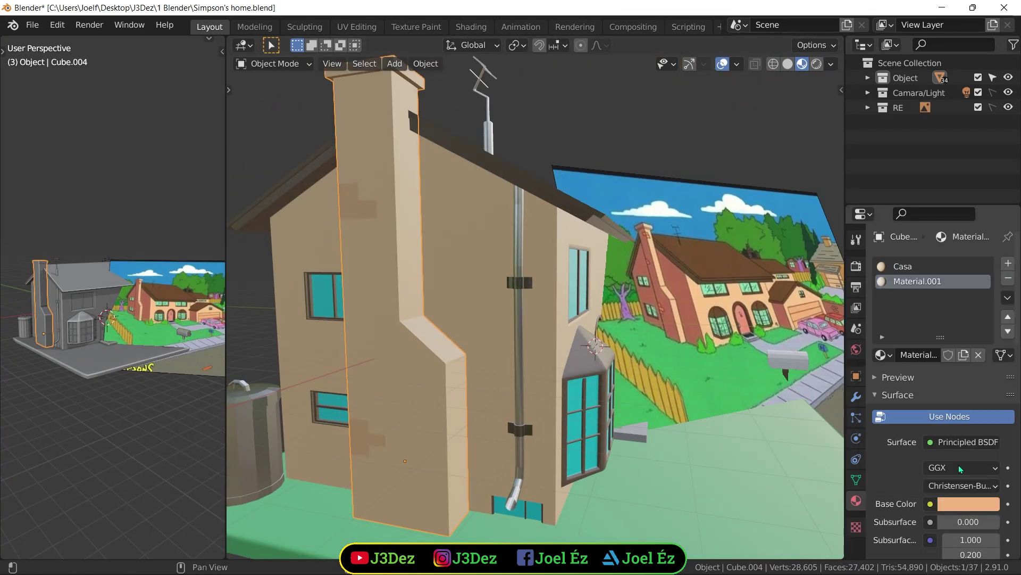
Tint the chimney brick patches orange and start scaling a face along the X axis
{"action": "left_click", "coordinate": [984, 504]}
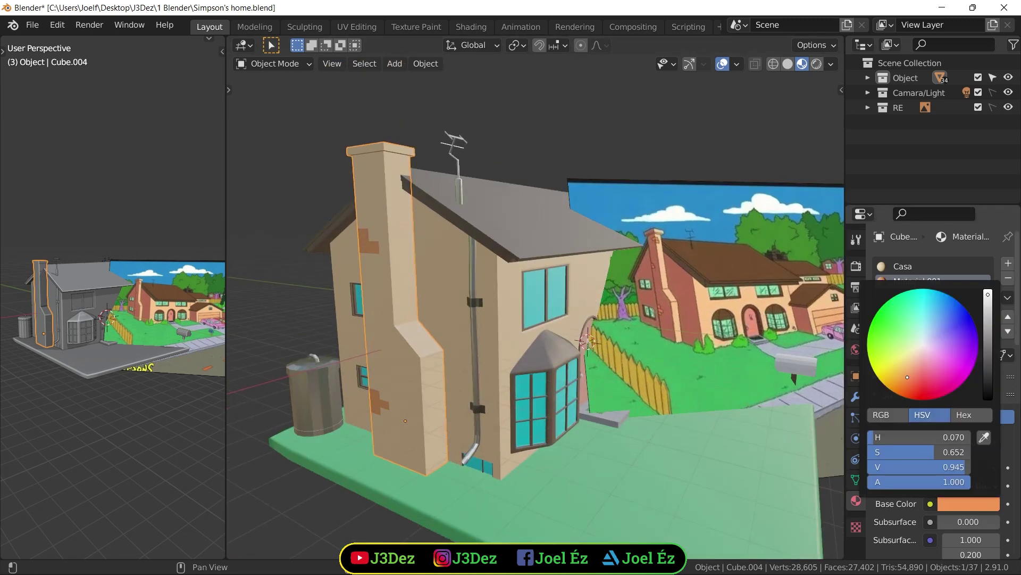
{"action": "left_click_drag", "start_coordinate": [899, 378], "coordinate": [905, 382]}
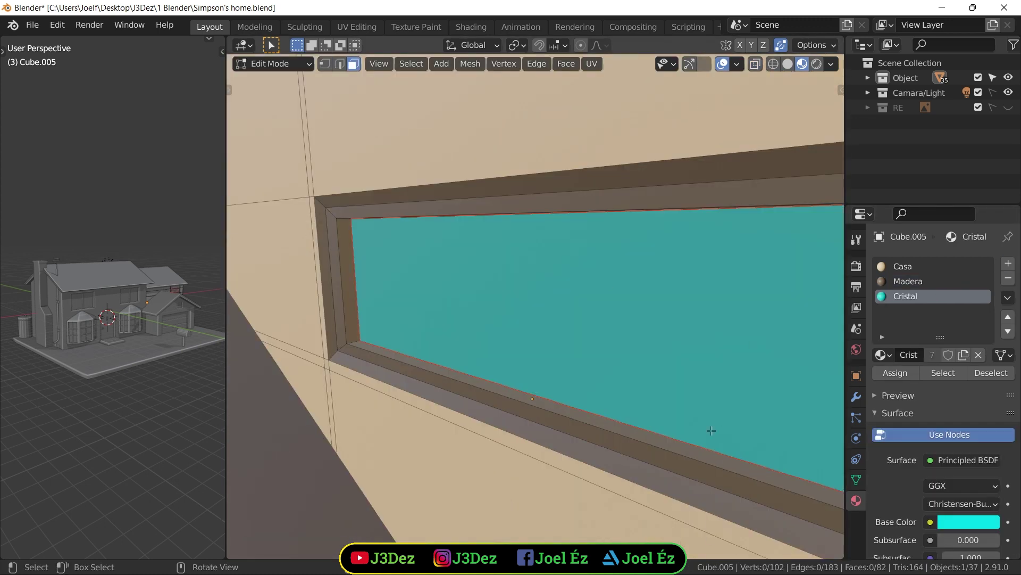
{"action": "key", "text": "s"}
{"action": "key", "text": "x"}
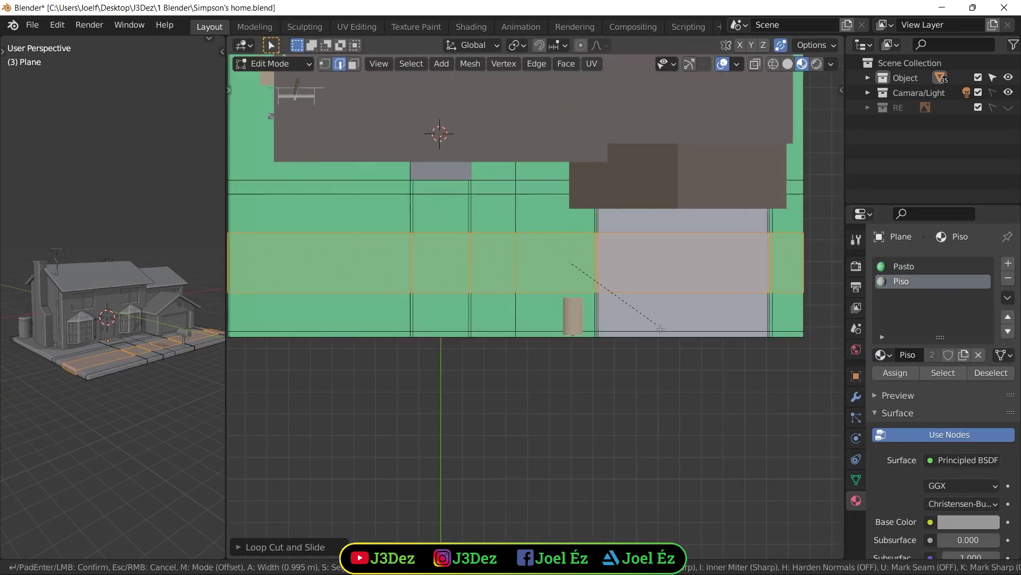
Dissolve the selected lawn edges and box-select the vertices at the walkway corner
{"action": "left_click", "coordinate": [499, 278]}
{"action": "key", "text": "1"}
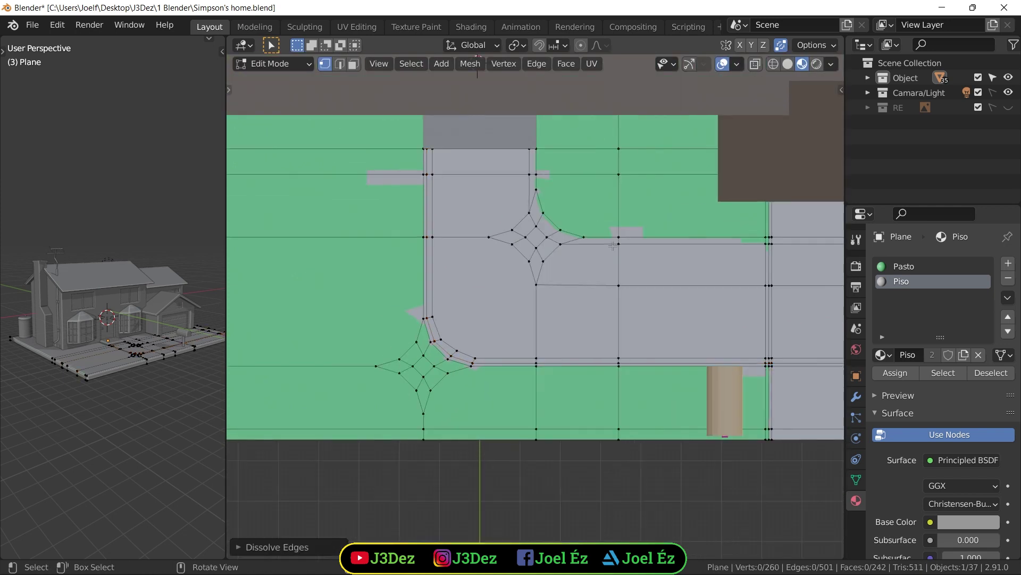
{"action": "left_click_drag", "start_coordinate": [738, 247], "coordinate": [797, 339]}
{"action": "scroll", "coordinate": [681, 346], "scroll_direction": "up", "scroll_amount": 1}
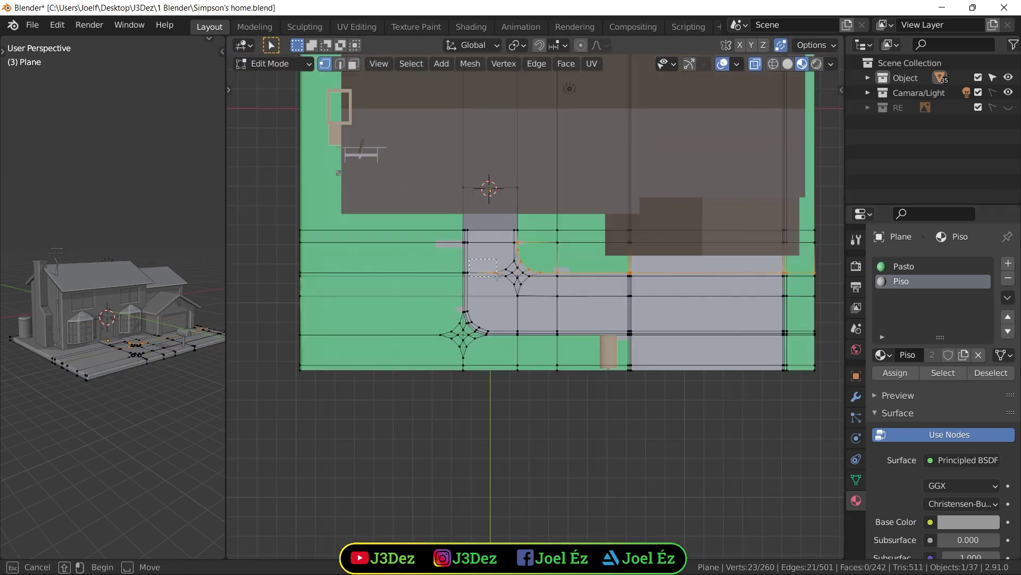